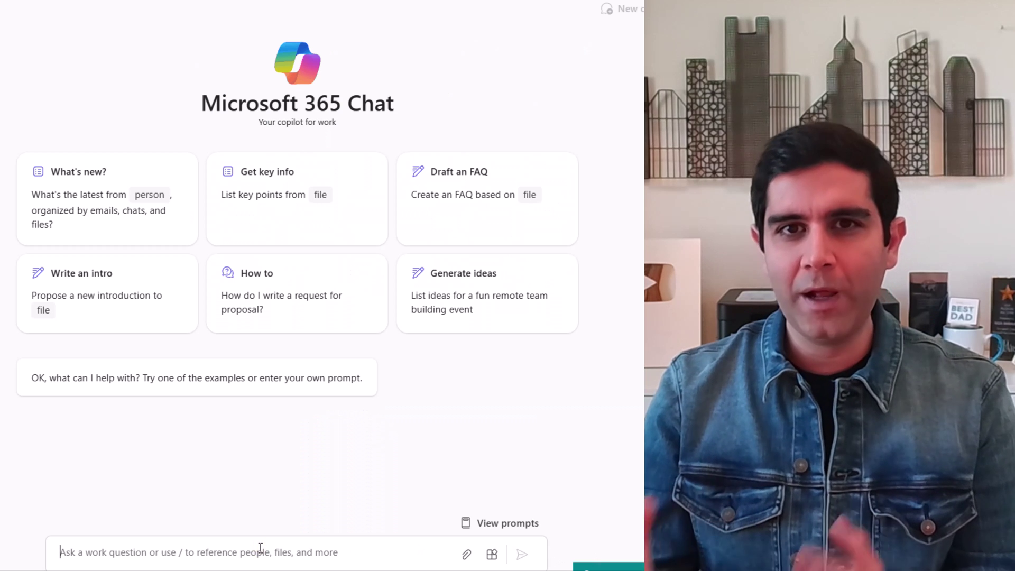
- Ask Copilot 'my most recent document?' in Microsoft 365 Chat
text(my most recent document?)
key(Return)
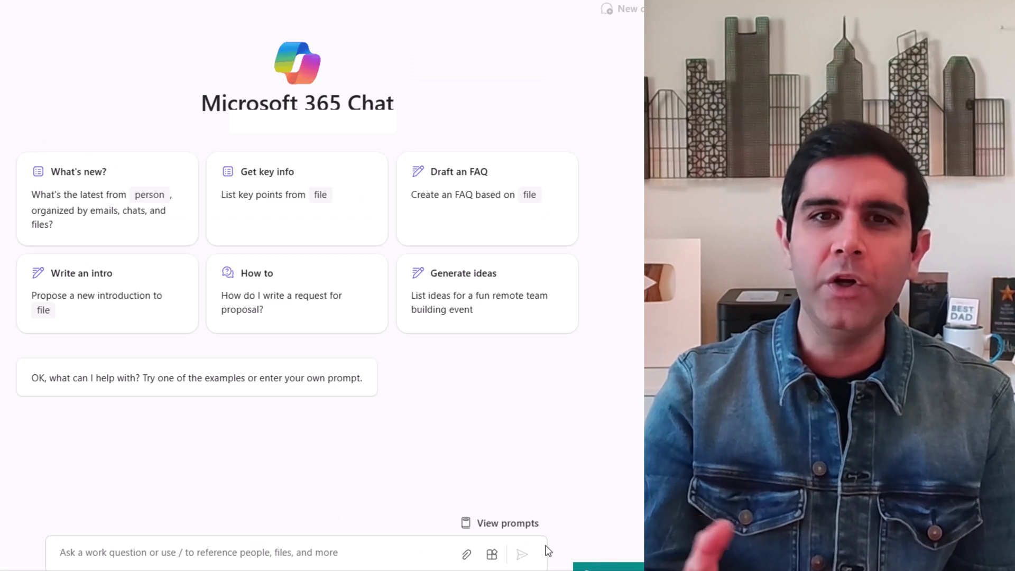
click(259, 546)
text(my most recent document?)
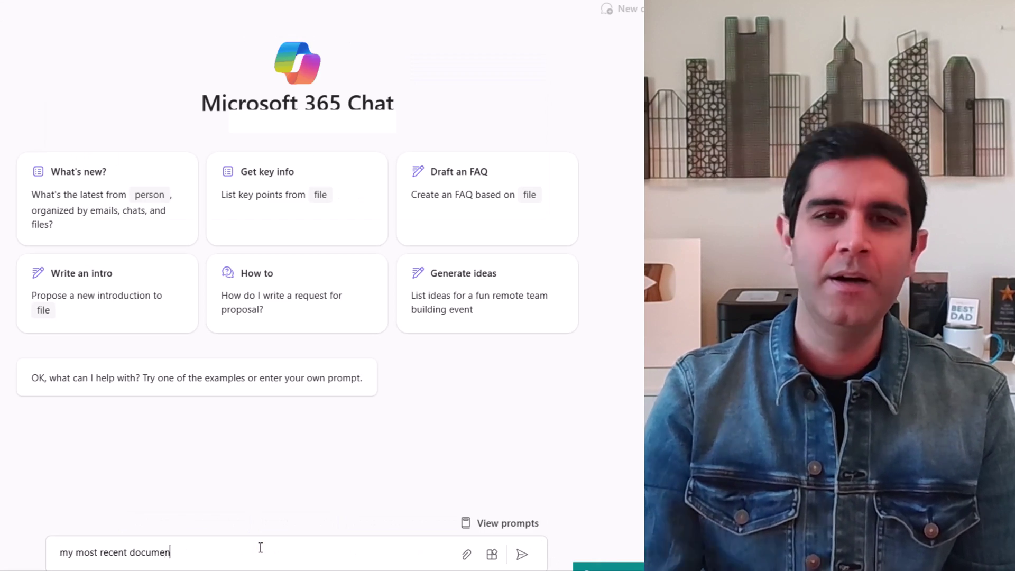
key(Return)
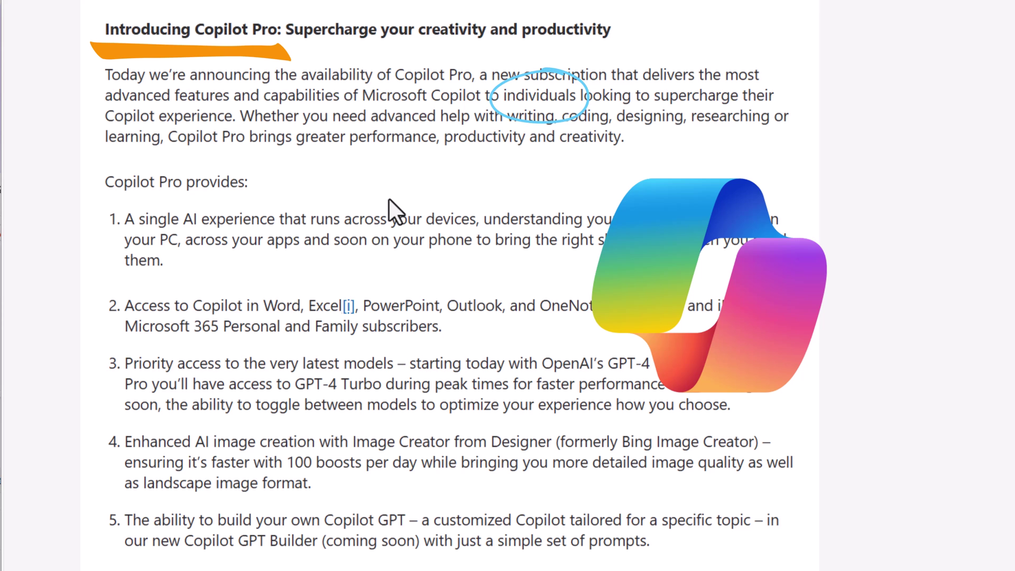
- Follow the blog's Copilot Pro link and start the $20.00/month Copilot Pro checkout
scroll(388, 198, down, 8)
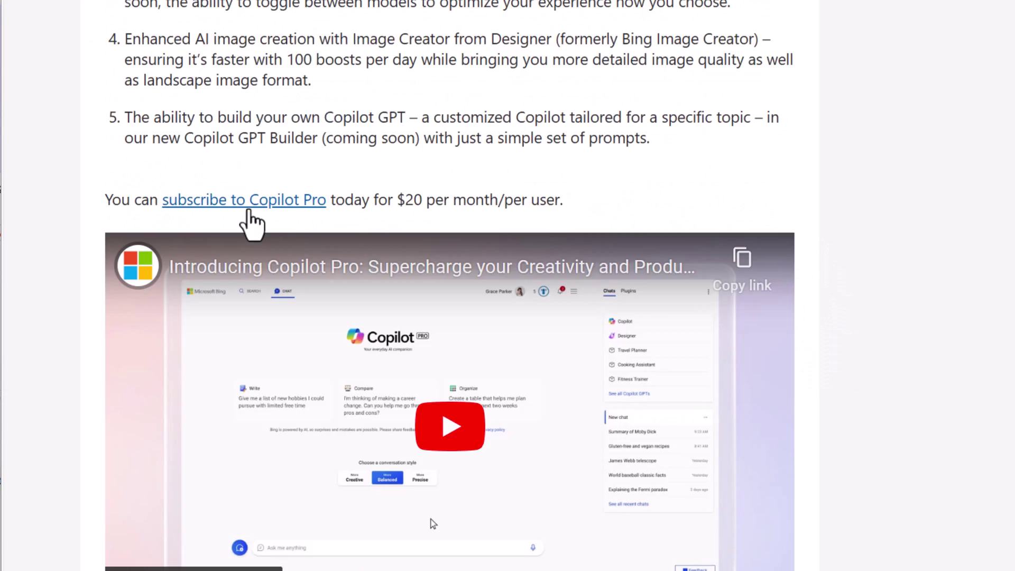
click(273, 206)
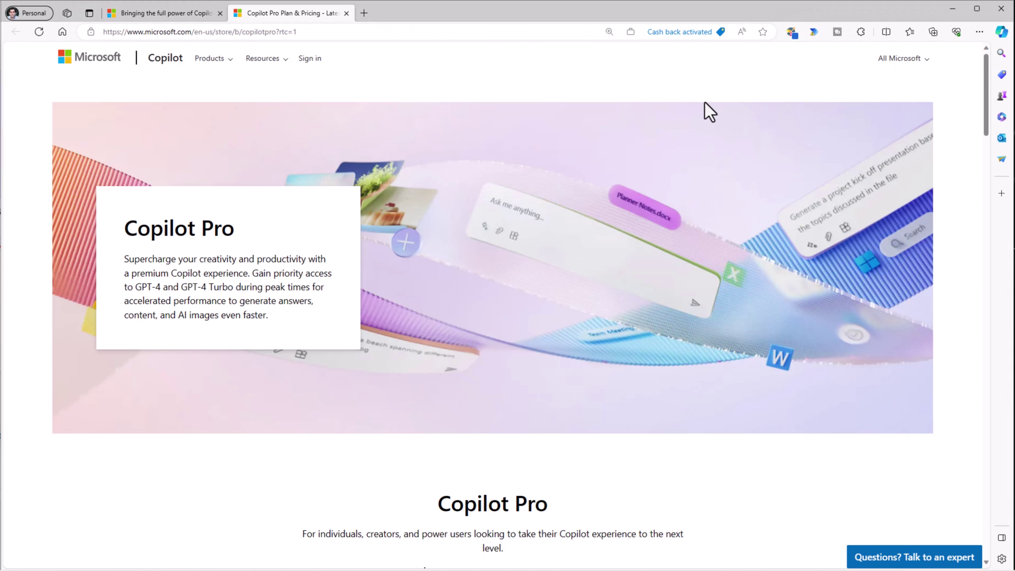
scroll(705, 103, down, 3)
click(431, 449)
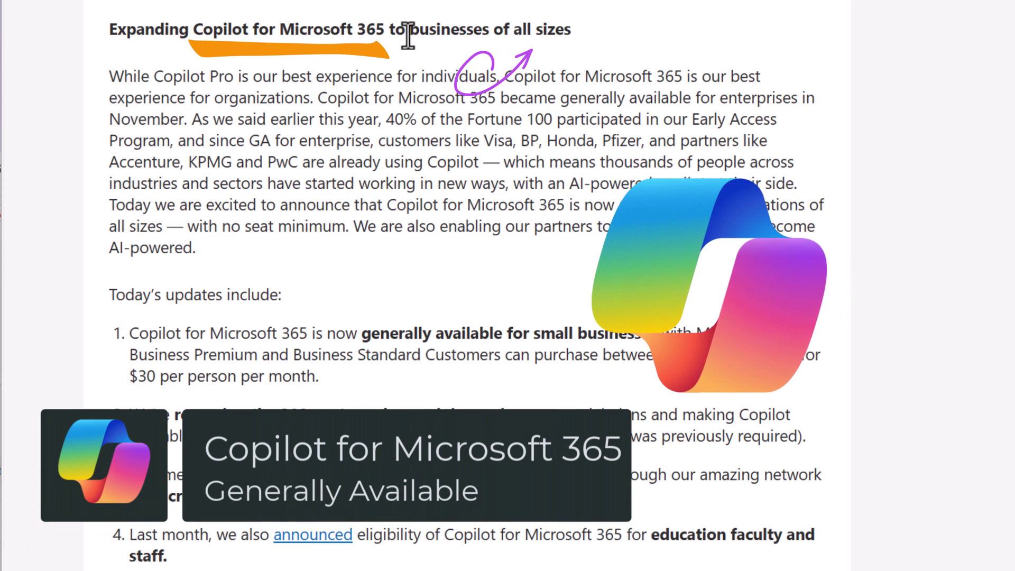
- Scroll through the blog's 'Expanding Copilot for Microsoft 365' section
scroll(476, 75, down, 2)
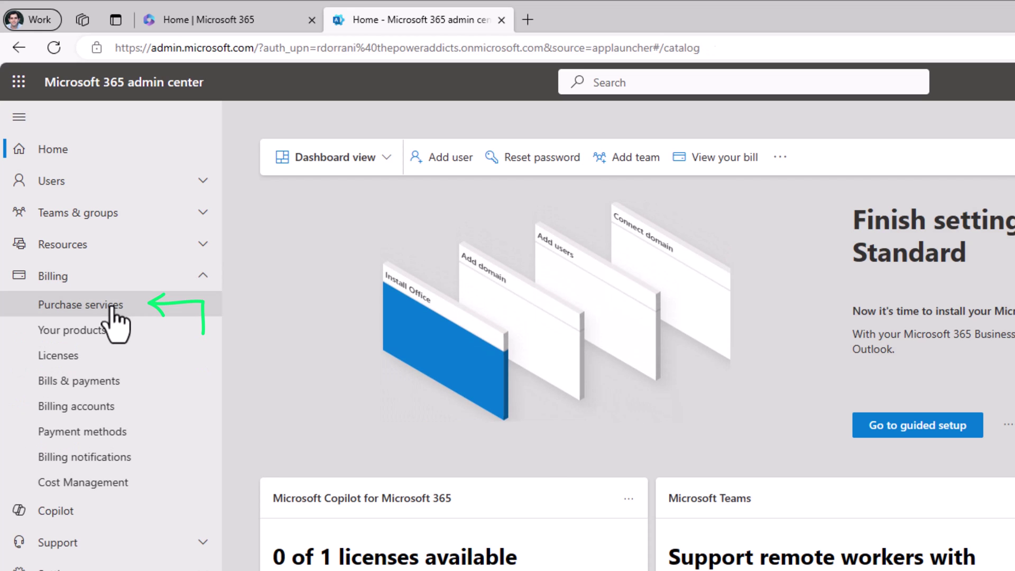
- From Billing > Purchase services, choose the Copilot offer, acknowledge the subscription change and continue
click(113, 306)
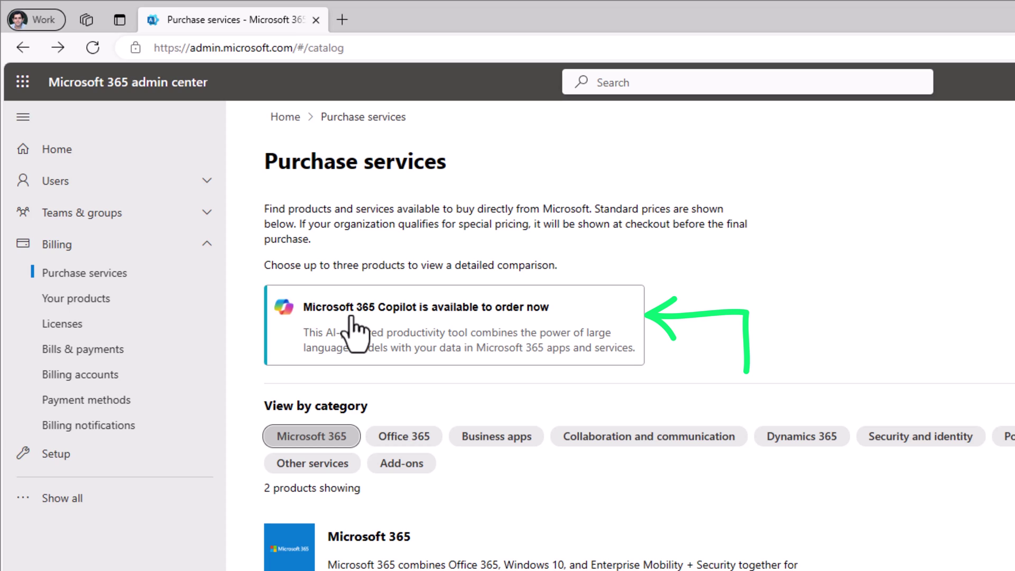
click(442, 317)
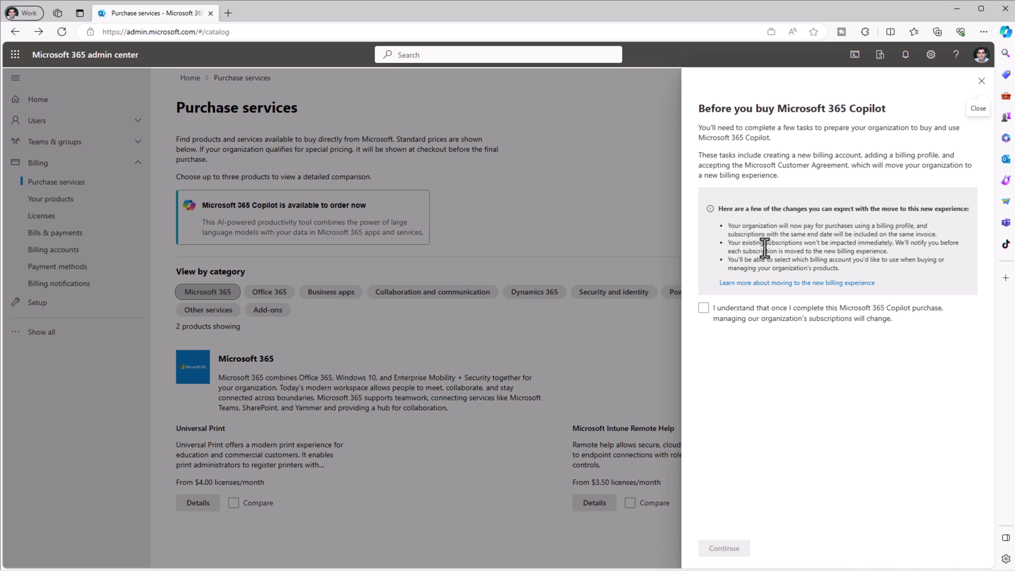
click(717, 319)
click(732, 550)
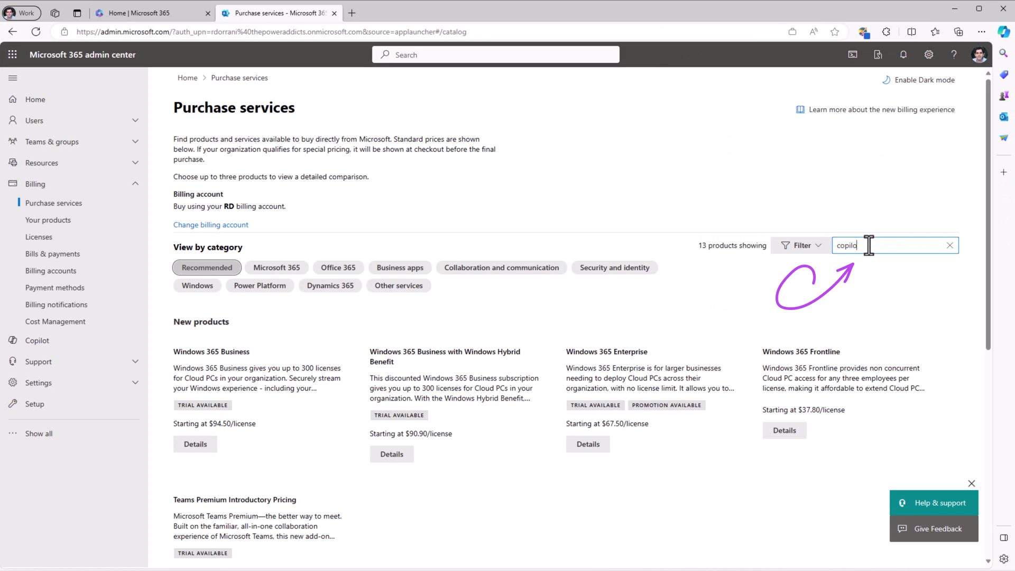
- Search the catalogue for 'copilot' and manage the Microsoft Copilot for Microsoft 365 subscription
text(t)
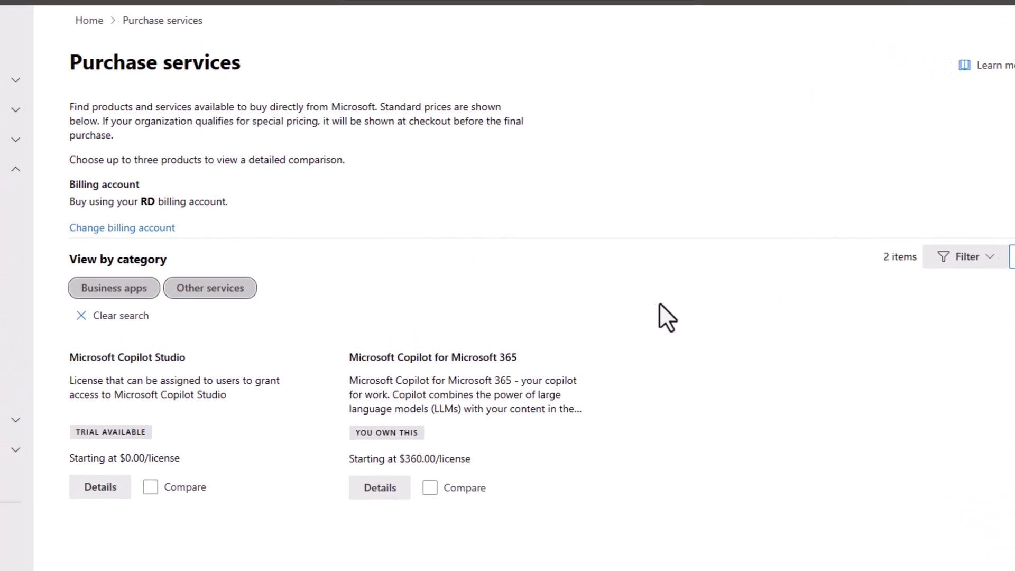
drag(347, 372, 532, 369)
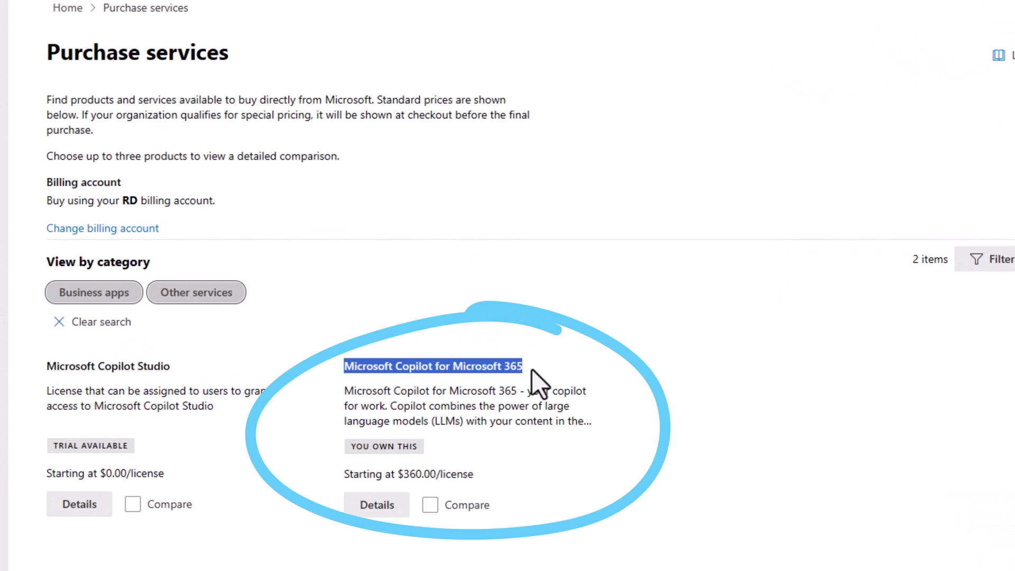
click(506, 383)
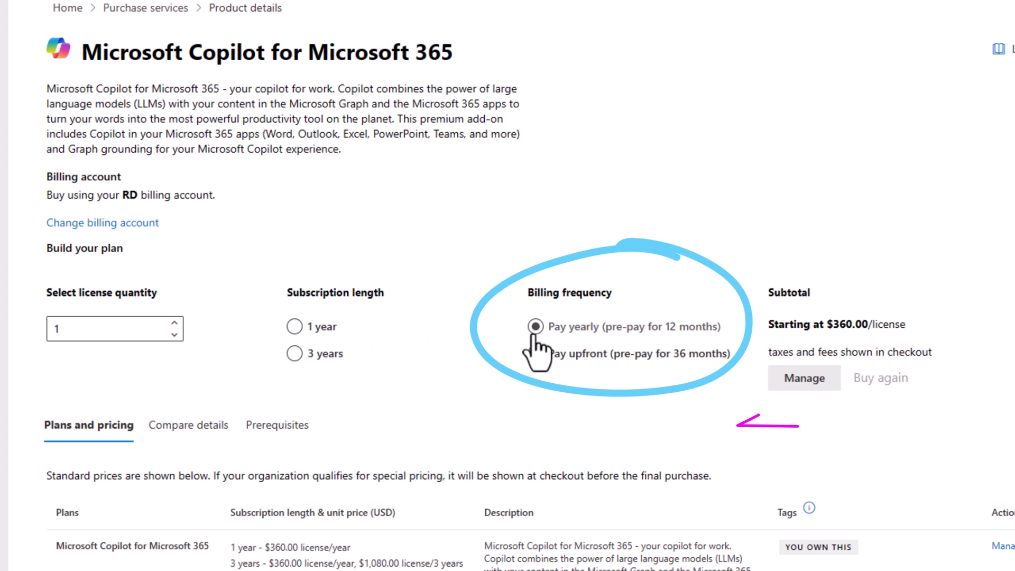
click(808, 380)
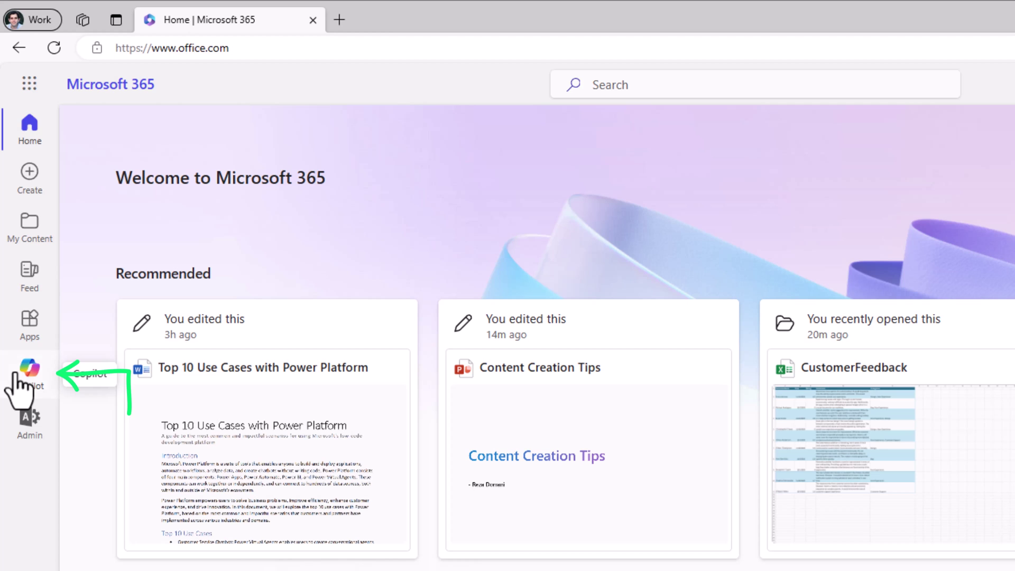
- Open Microsoft 365 Chat and check which work account is signed in
click(19, 385)
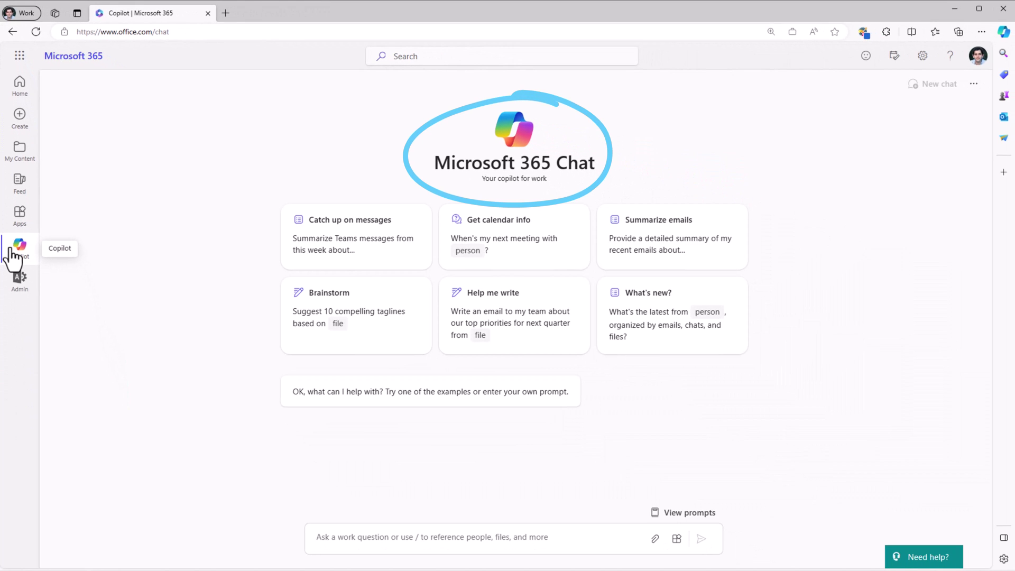
click(978, 56)
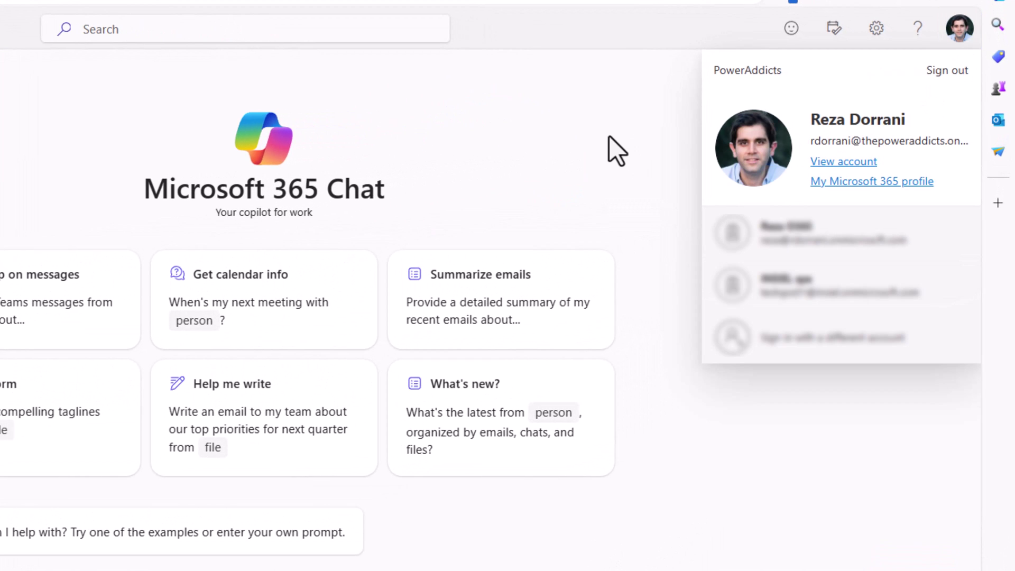
click(959, 29)
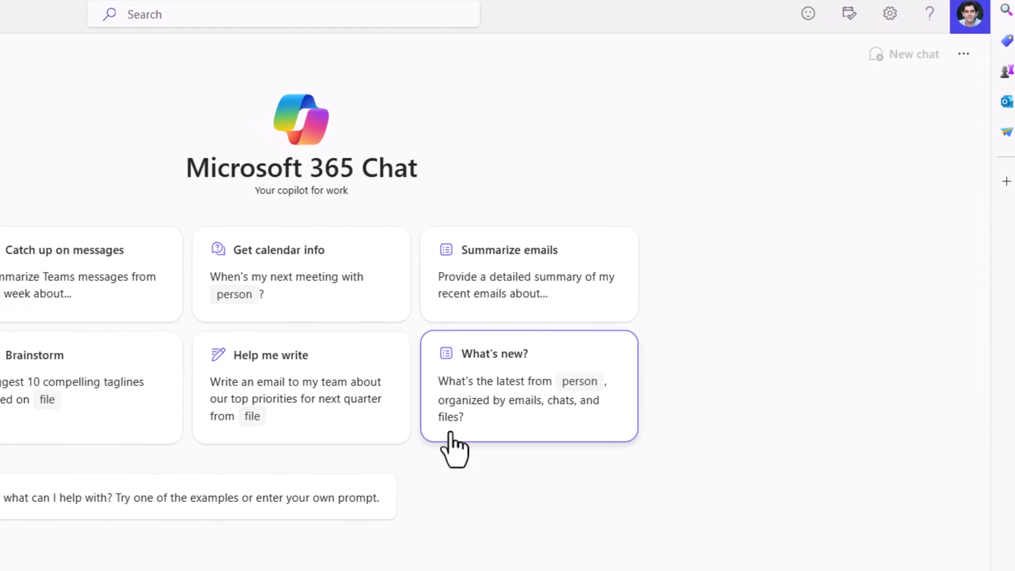
- Ask 'what is the latest document I am working on?' and expand the answer's reference
click(284, 528)
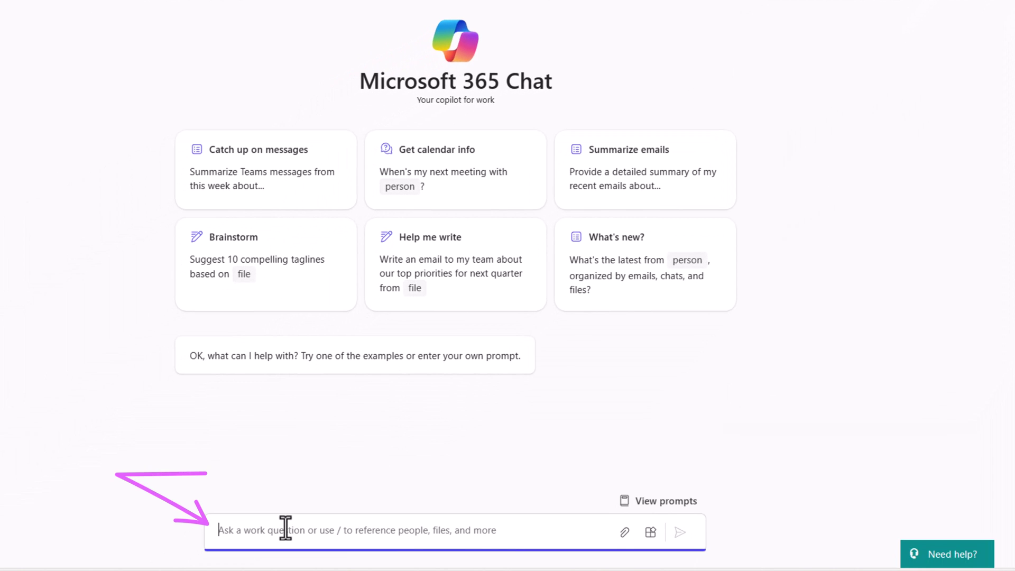
text(what is the latest document I am working on?)
key(Return)
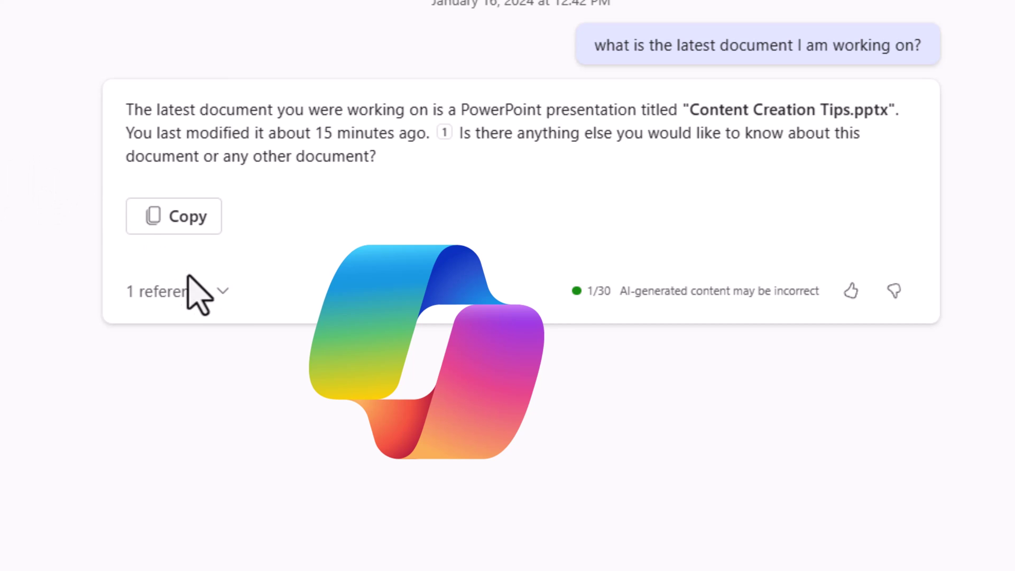
click(221, 295)
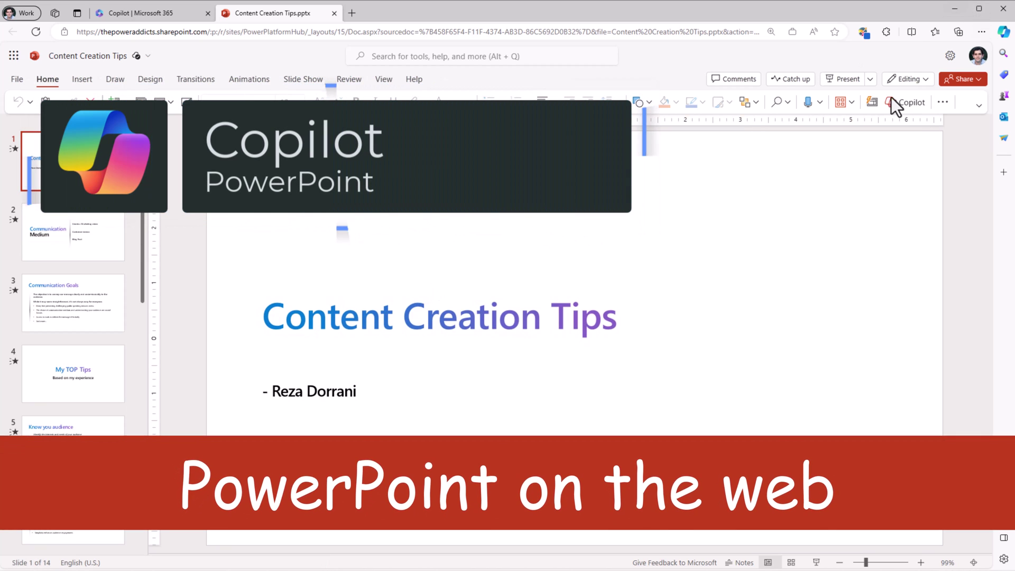
- Ask PowerPoint's Copilot to 'summarize the deck' for Content Creation Tips
click(905, 104)
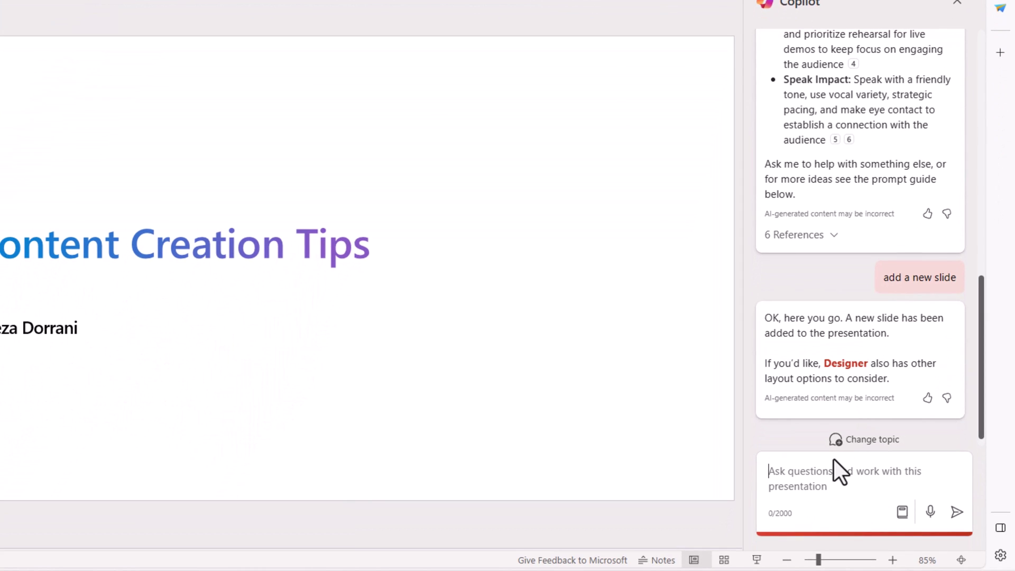
text(summarize the deck)
key(Return)
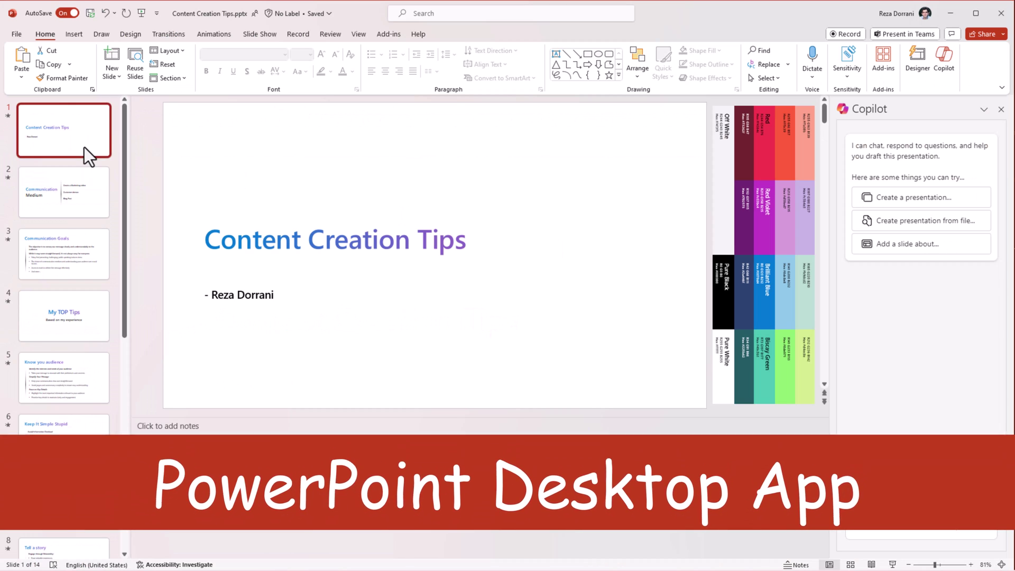
- Check PowerPoint's account page, revisit the deck summary, and ask Excel's Copilot for the most common category
click(22, 36)
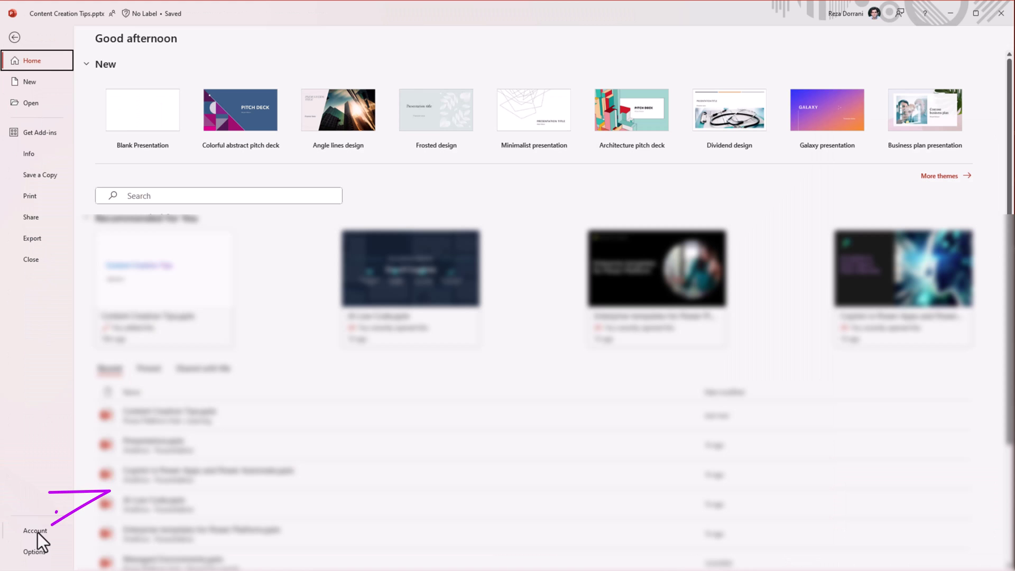
click(36, 531)
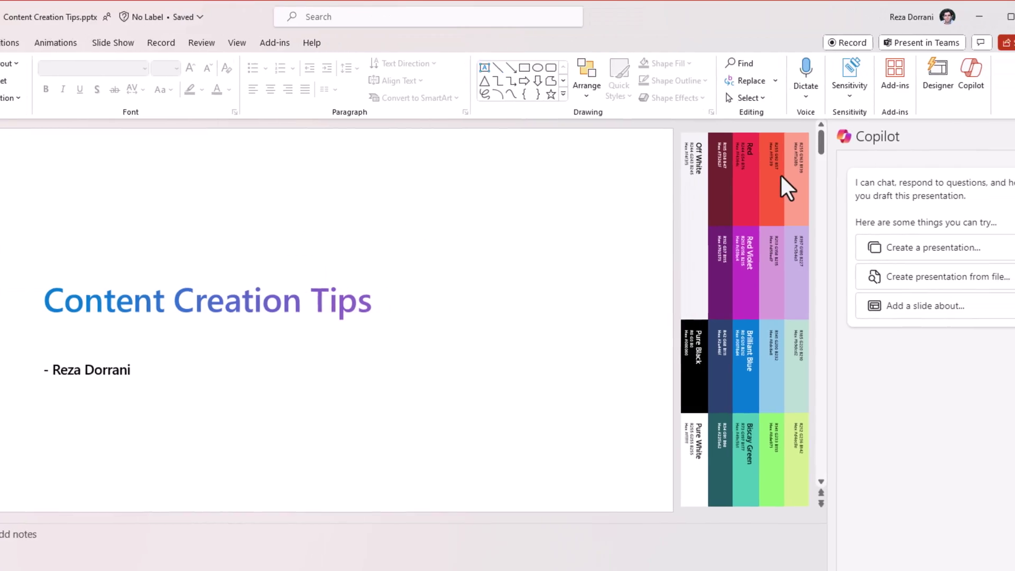
click(932, 84)
click(931, 84)
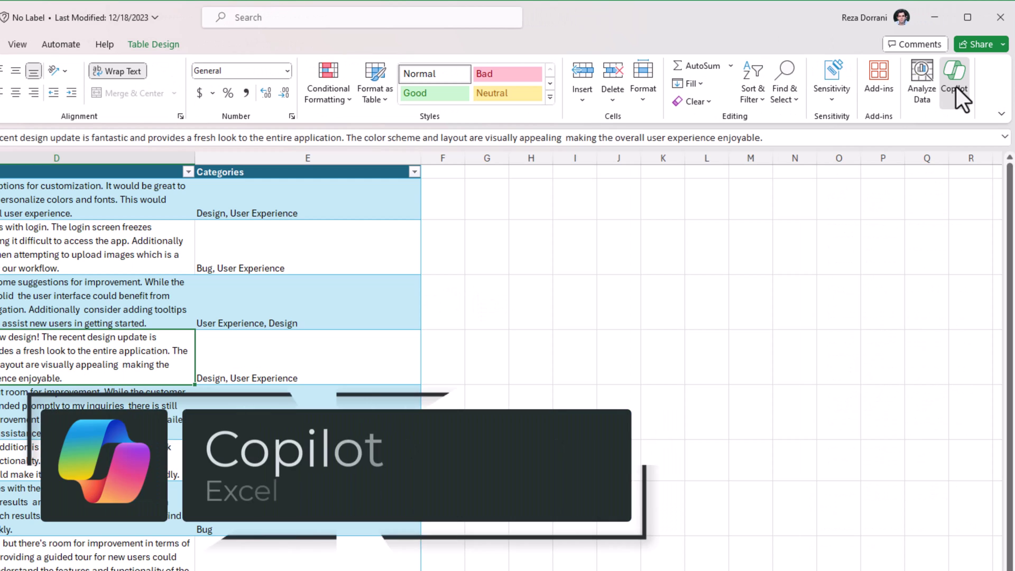
click(957, 87)
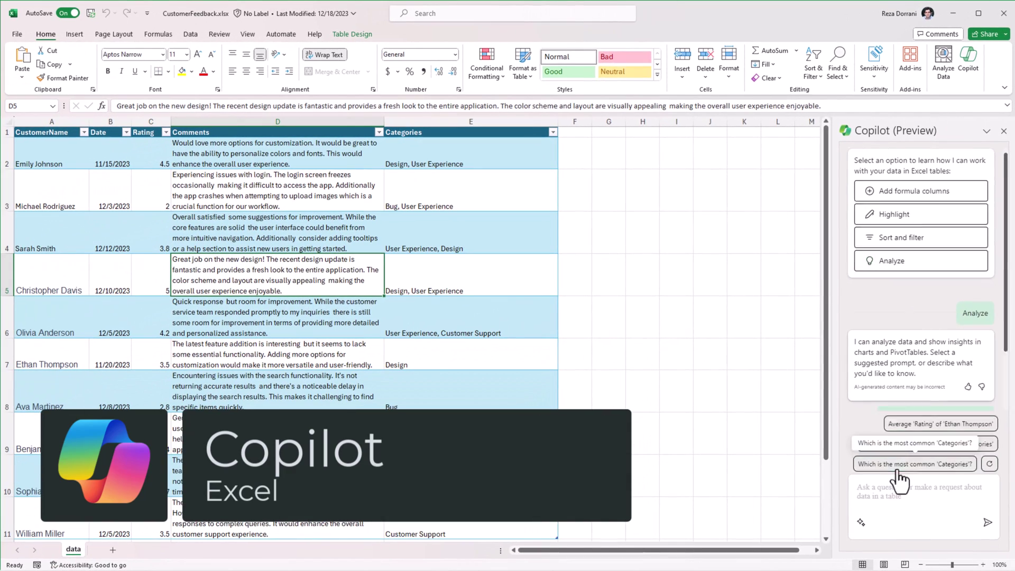
click(910, 481)
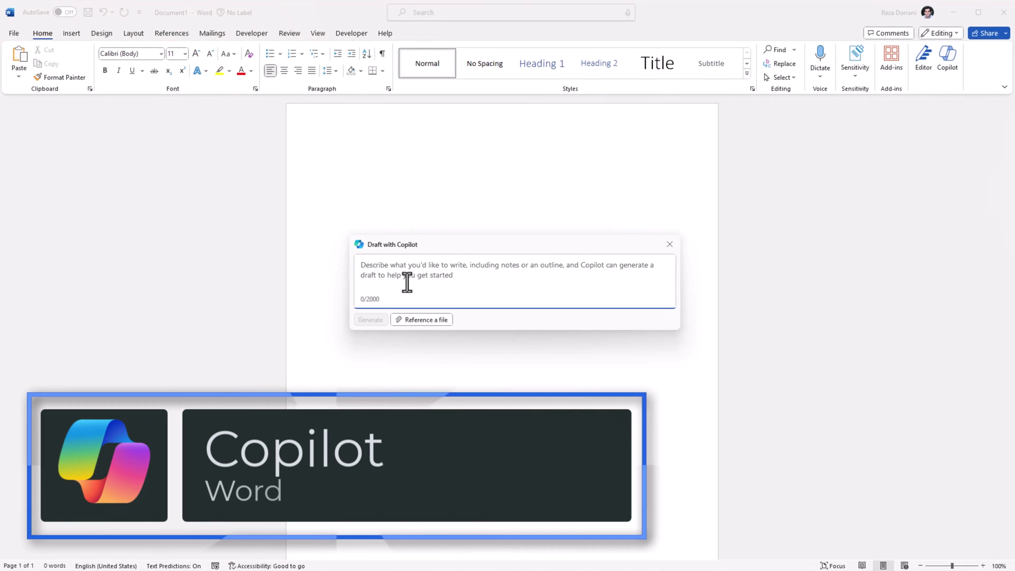
- Draft a paragraph highlighting top 5 speaking tips in Word with Copilot and keep it
text(Create a paragraph highlighting top 5 speaking tips)
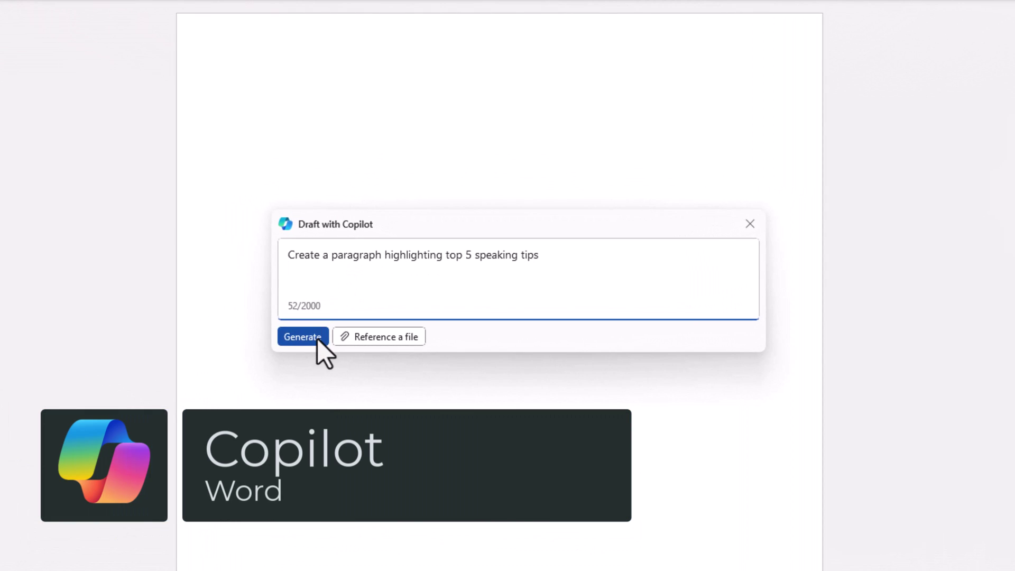
click(317, 338)
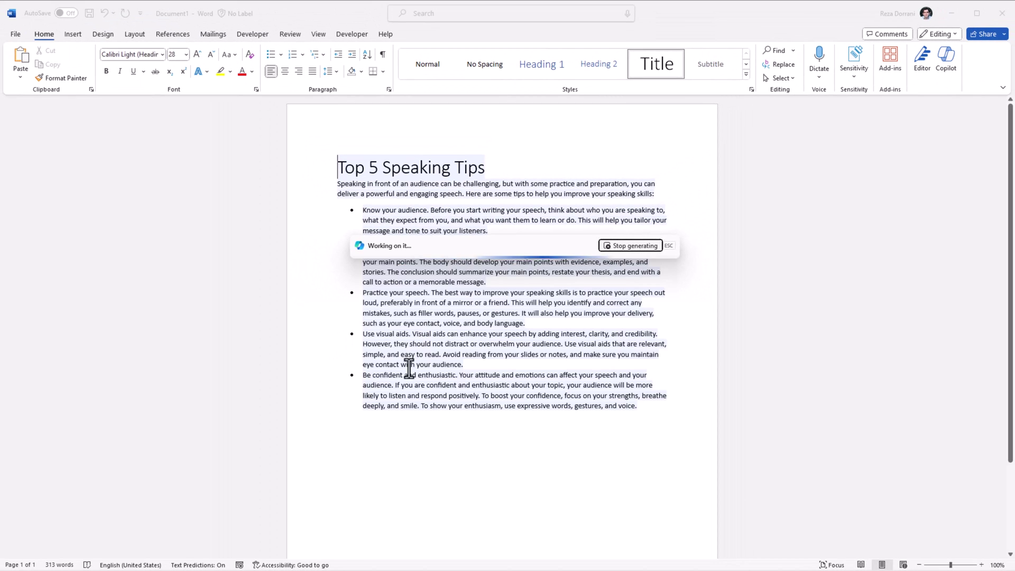
click(376, 545)
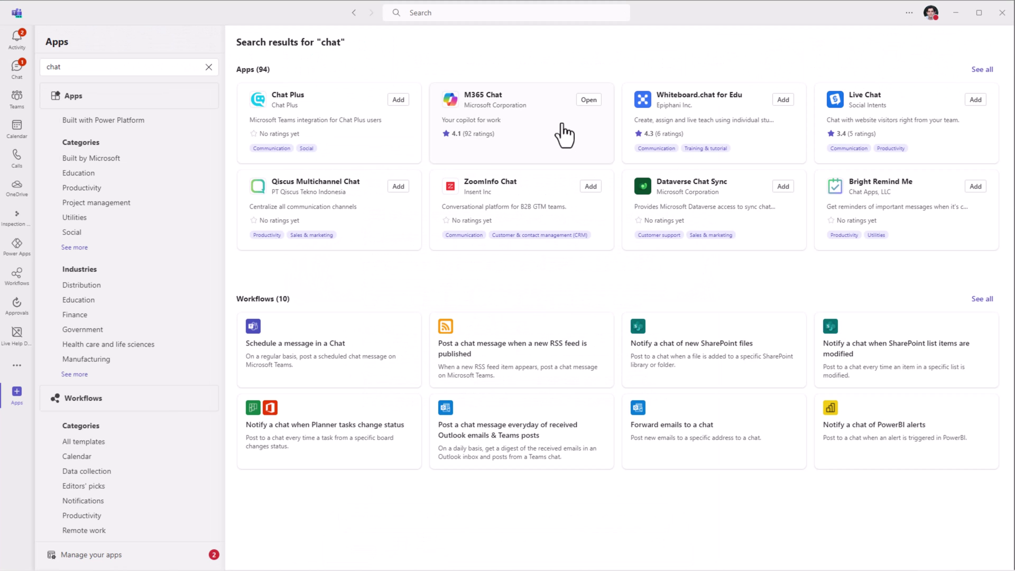
- Open the M365 Chat app in Teams and ask about a mentioned colleague's role and department
click(517, 115)
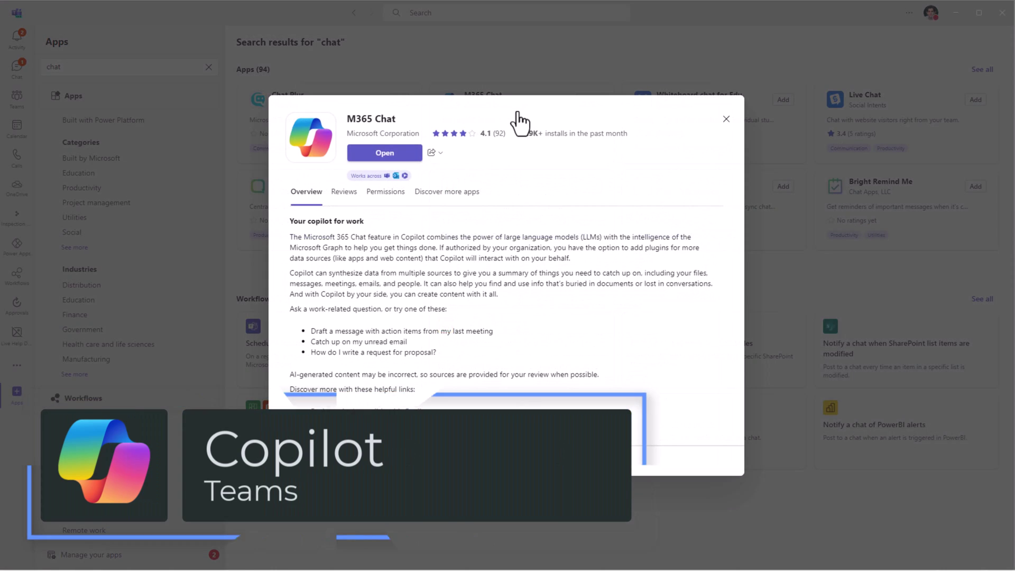
mouse_move(401, 162)
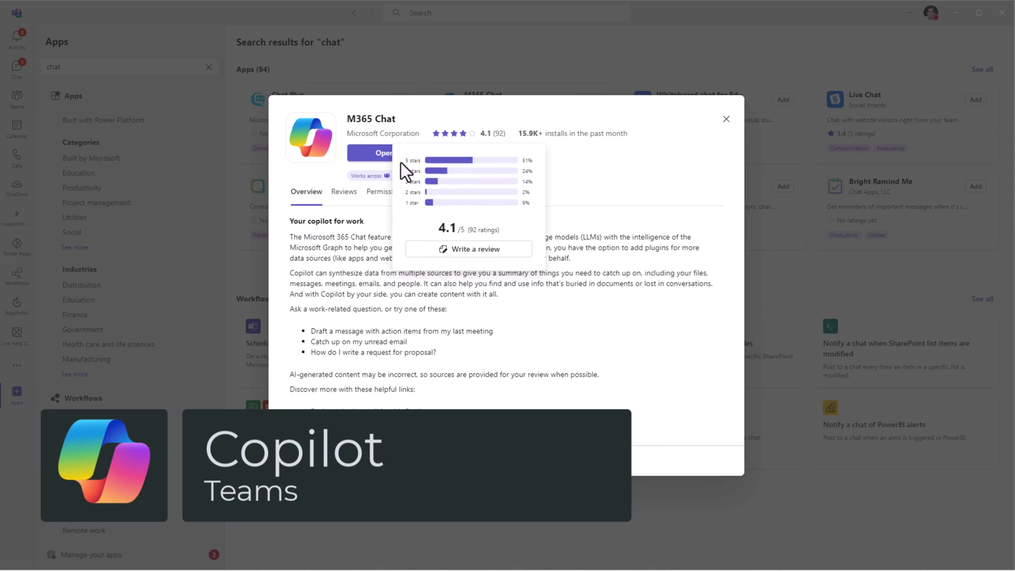
click(373, 155)
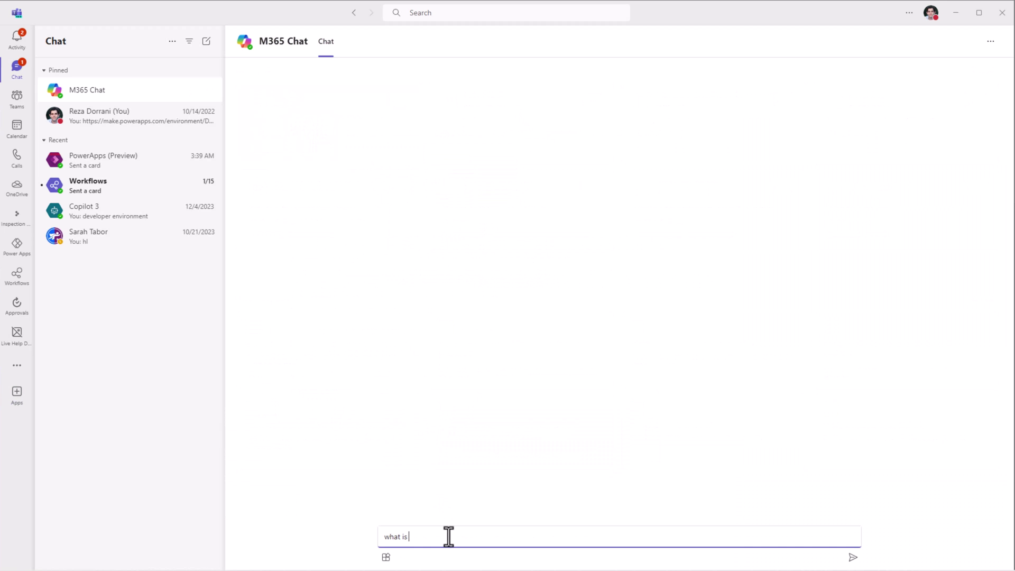
text(@sarah)
click(478, 524)
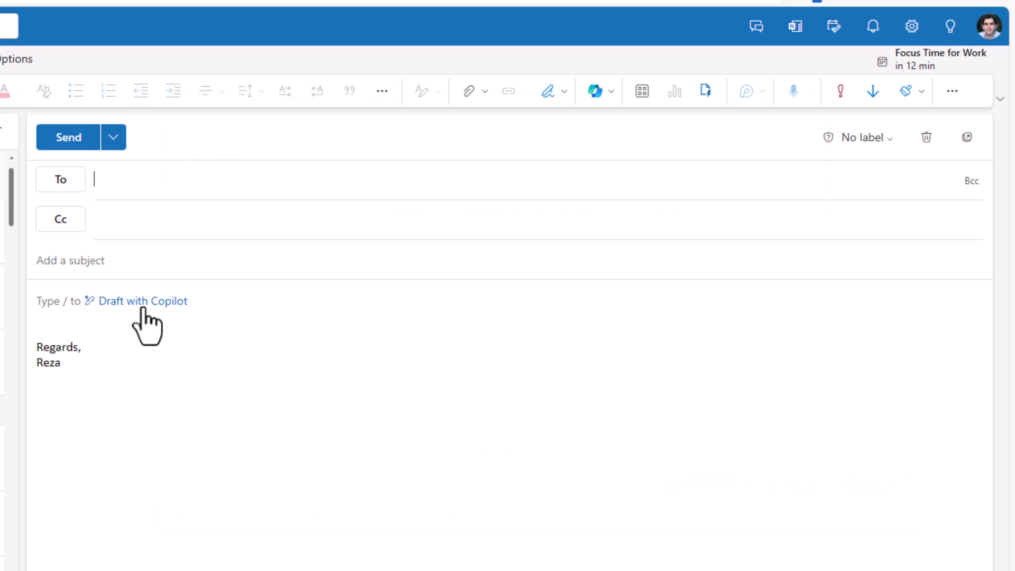
- Open the Draft with Copilot prompt in the new Outlook email
click(143, 306)
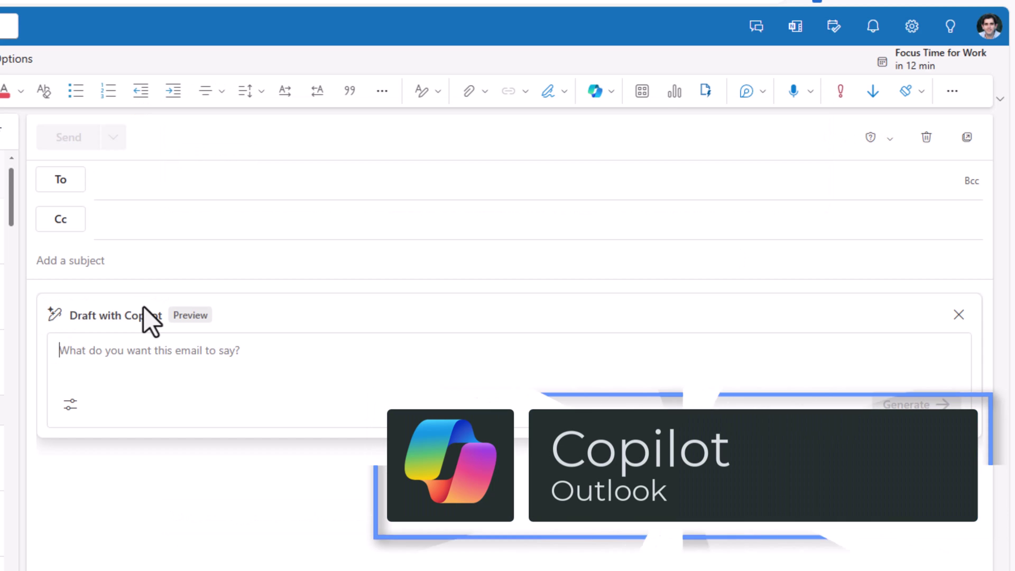